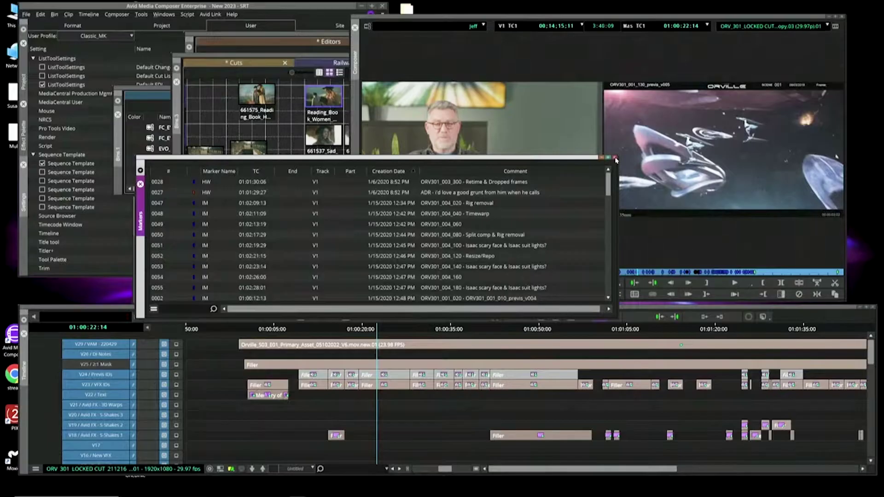
- Close the Markers window and switch the Project window back to its list of bins
click(615, 159)
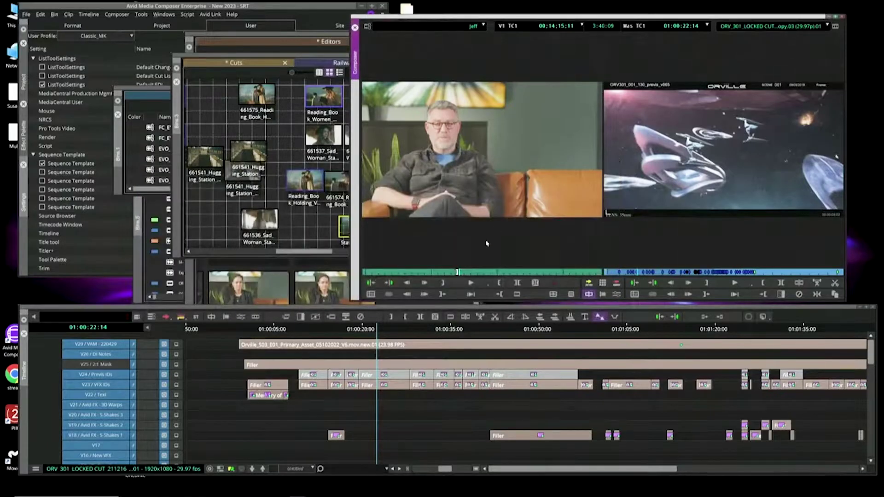
click(63, 27)
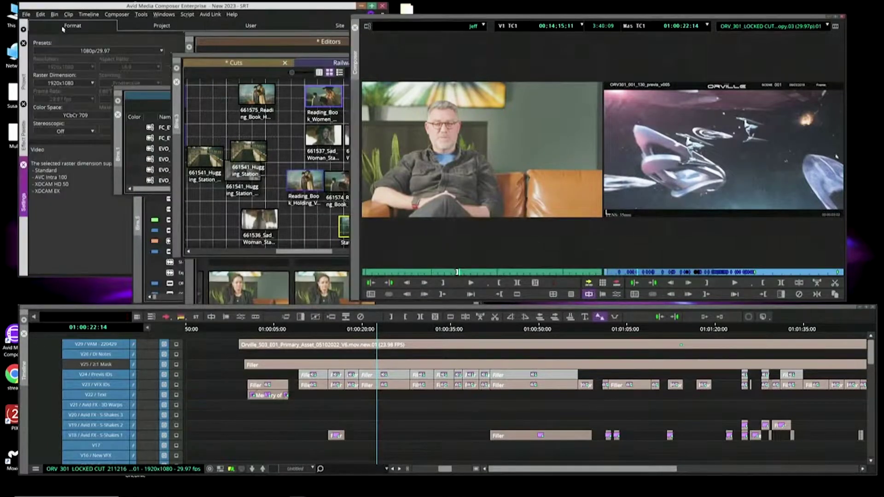
click(21, 87)
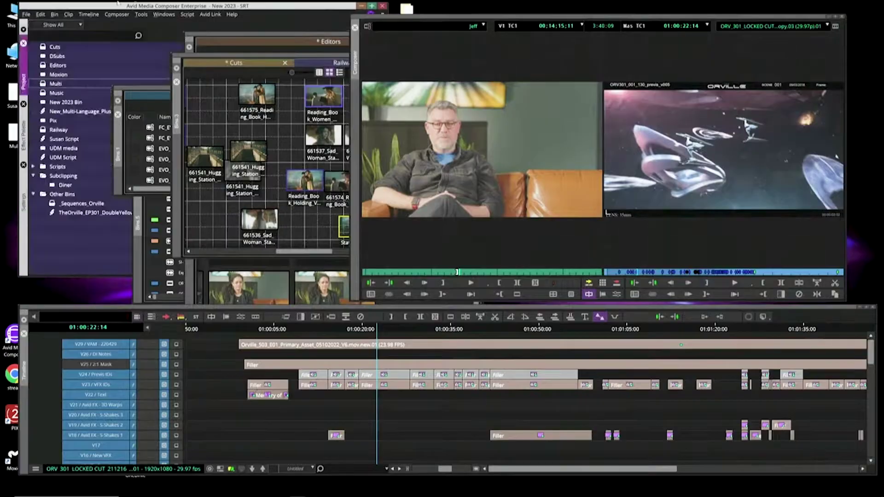
click(141, 15)
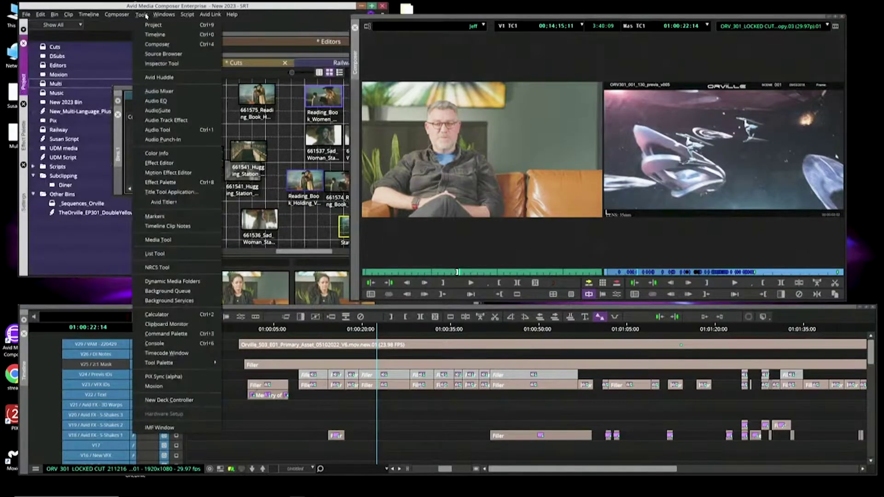
- Open the Audio Mixer and raise track A11's level from 12.0 to 25.0
click(189, 94)
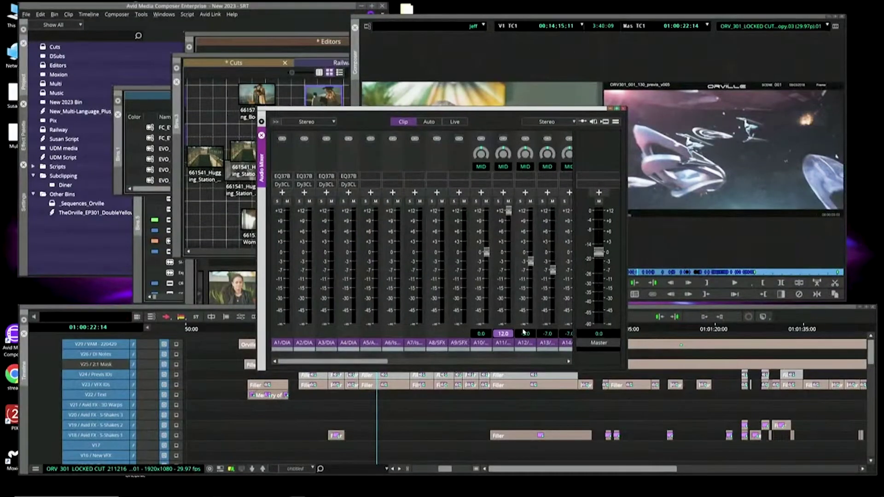
text(25)
key(Return)
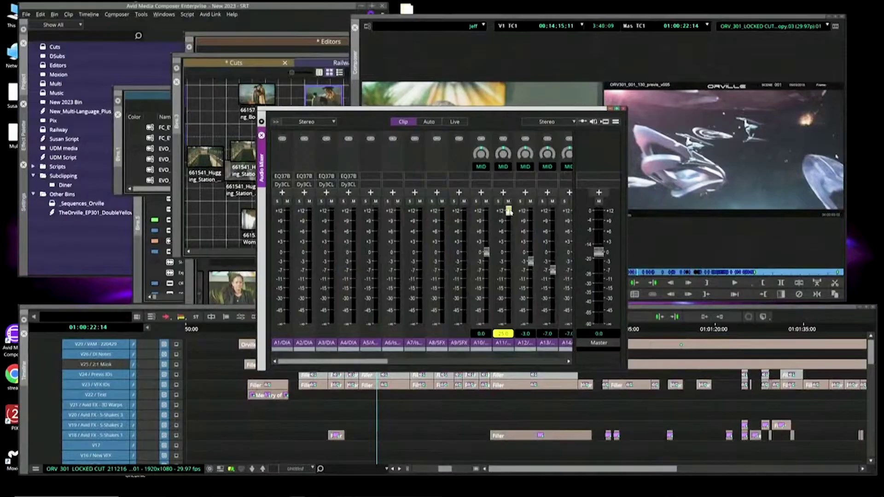
- Return A11 to 12.0, close the Audio Mixer, and zoom in on the audio tracks
mouse_move(508, 211)
mouse_down()
mouse_move(508, 239)
mouse_move(509, 211)
mouse_up()
click(623, 108)
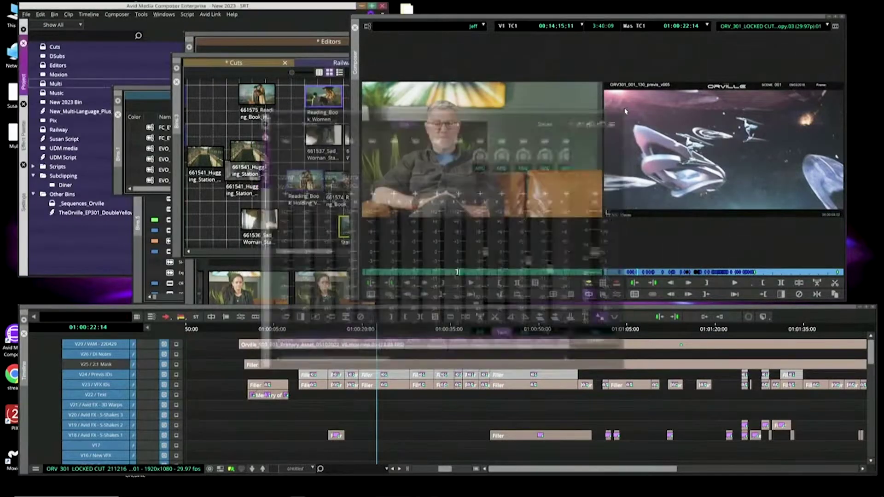
scroll(128, 408, down, 10)
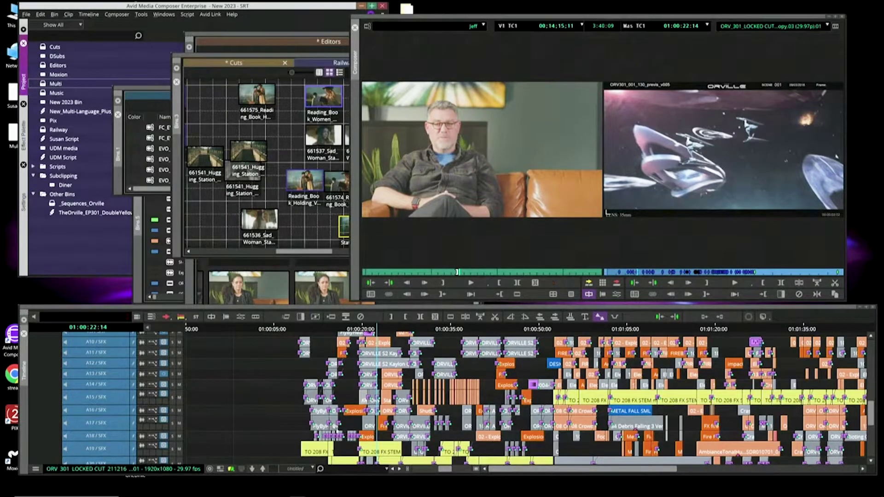
drag(445, 469, 460, 469)
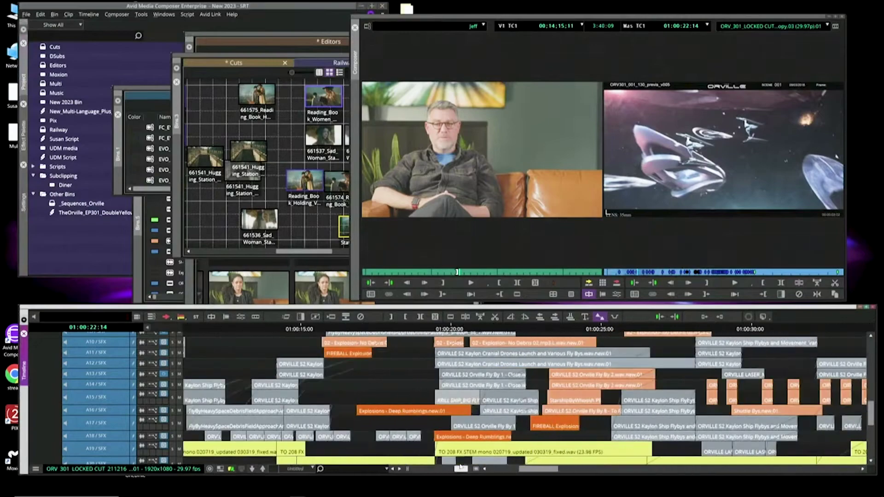
- Show clip gain on track A15 and raise its clip from -3.0 to +25.0 dB
click(143, 394)
click(162, 408)
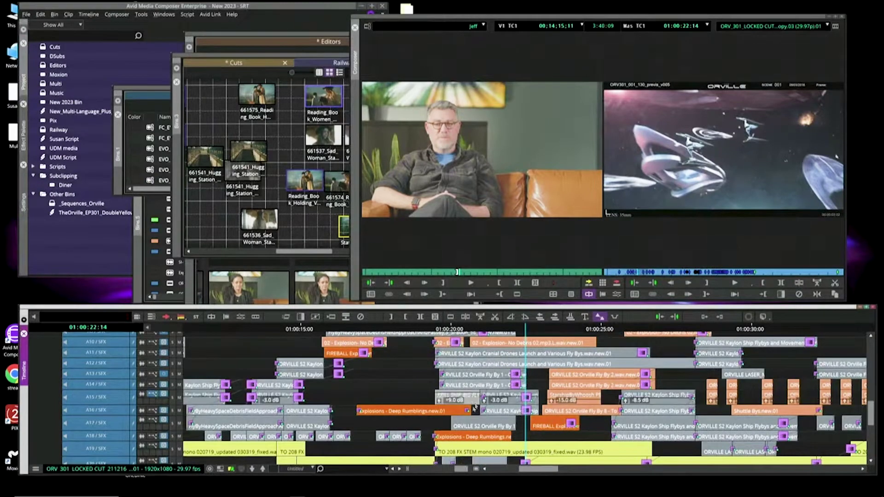
click(487, 399)
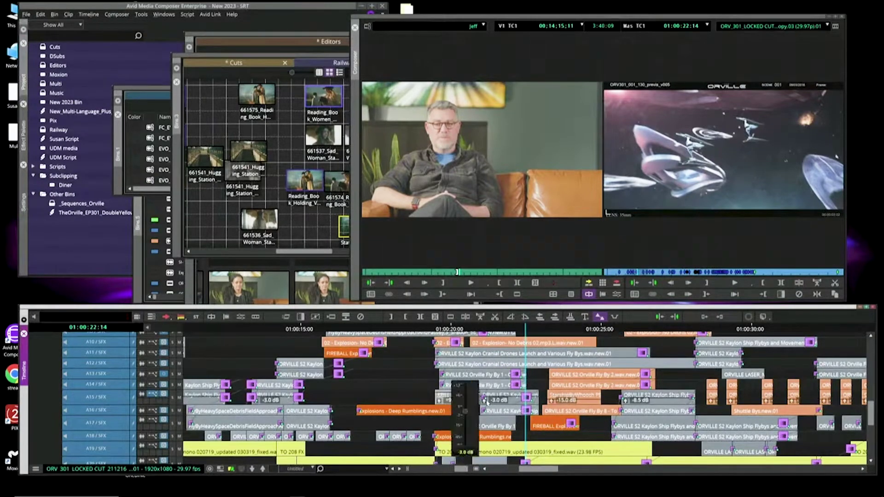
click(466, 453)
text(25)
key(Return)
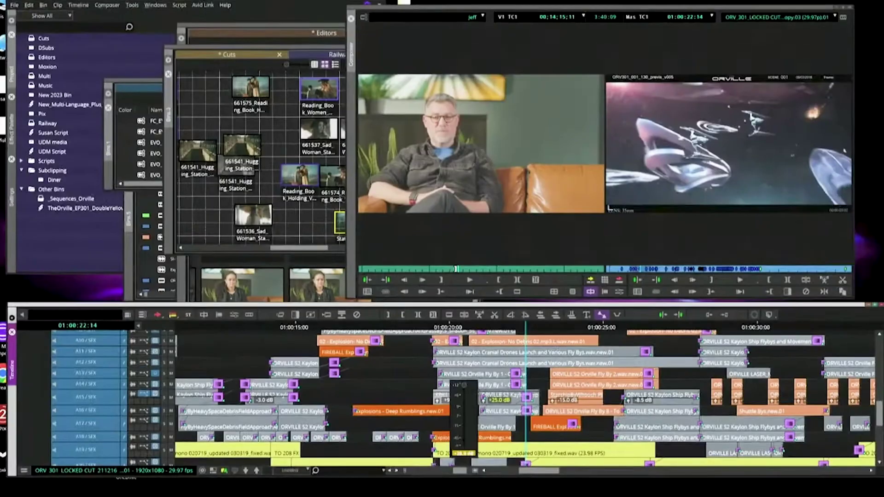
click(515, 407)
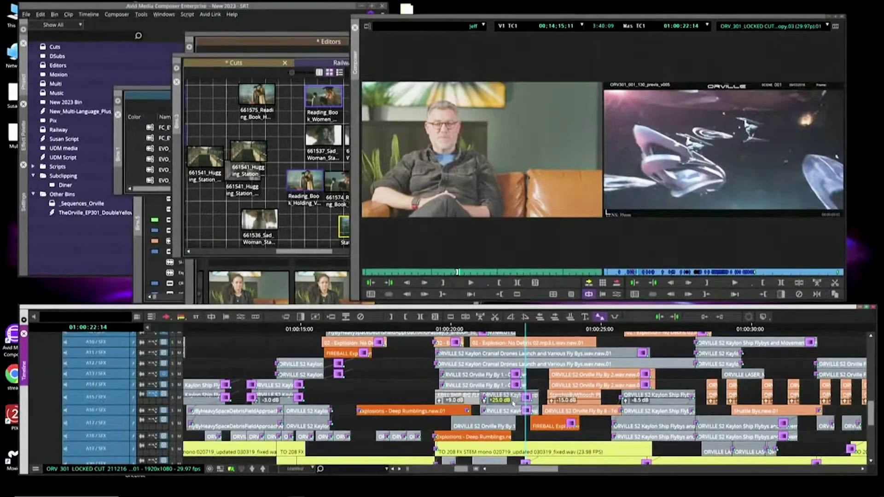
click(148, 16)
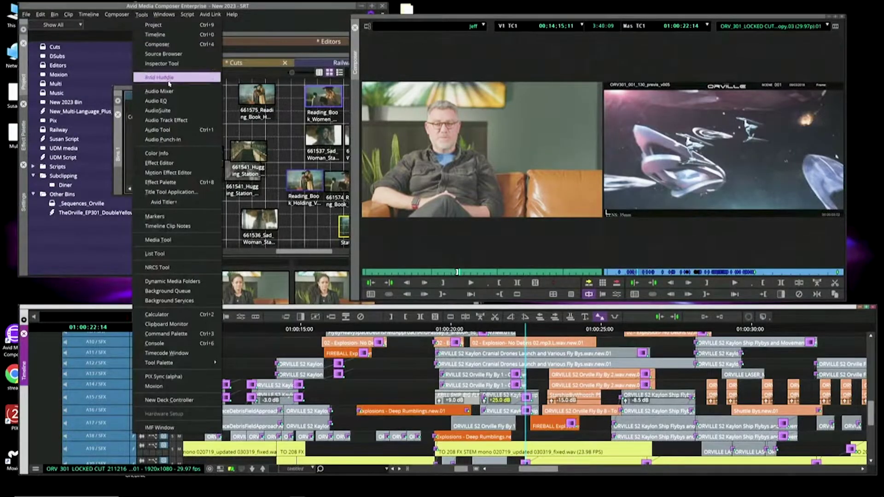
click(159, 91)
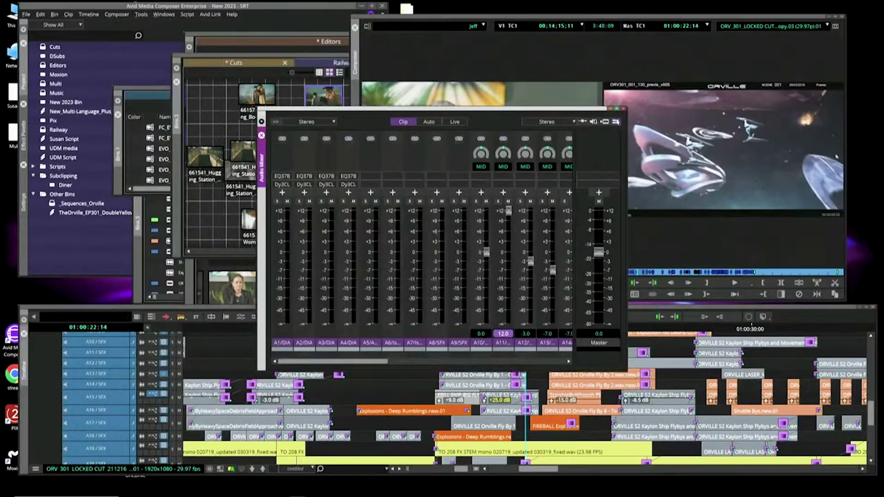
click(616, 122)
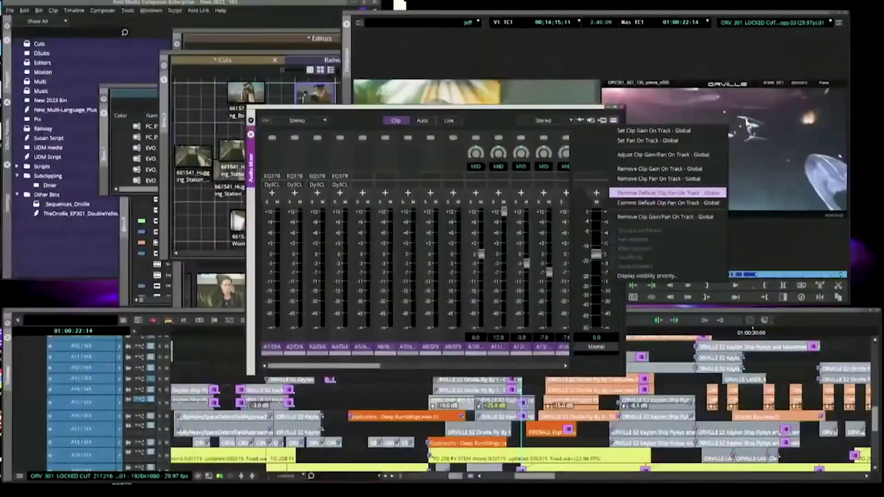
click(647, 195)
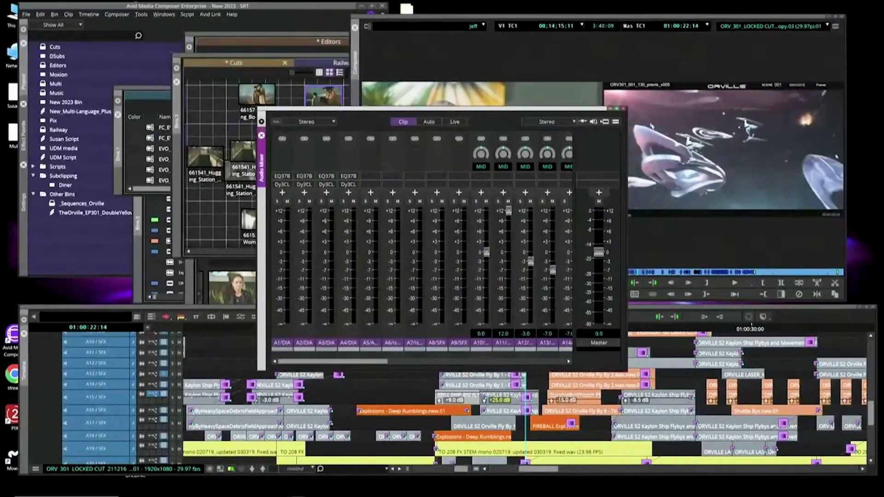
click(623, 110)
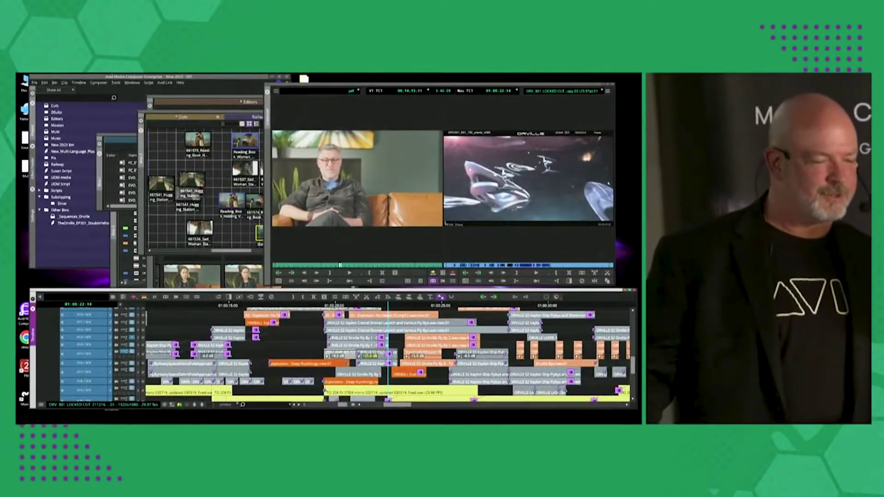
click(415, 86)
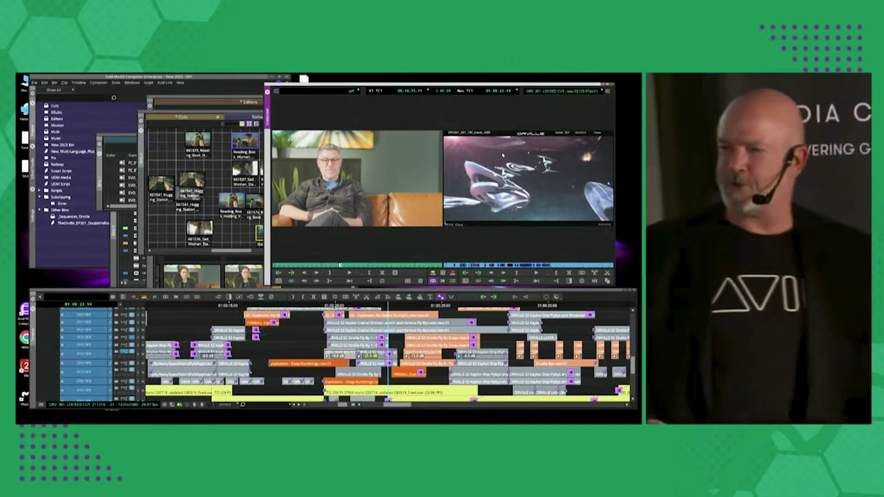
- Start exporting the sequence from the record monitor and browse the export format options
right_click(513, 162)
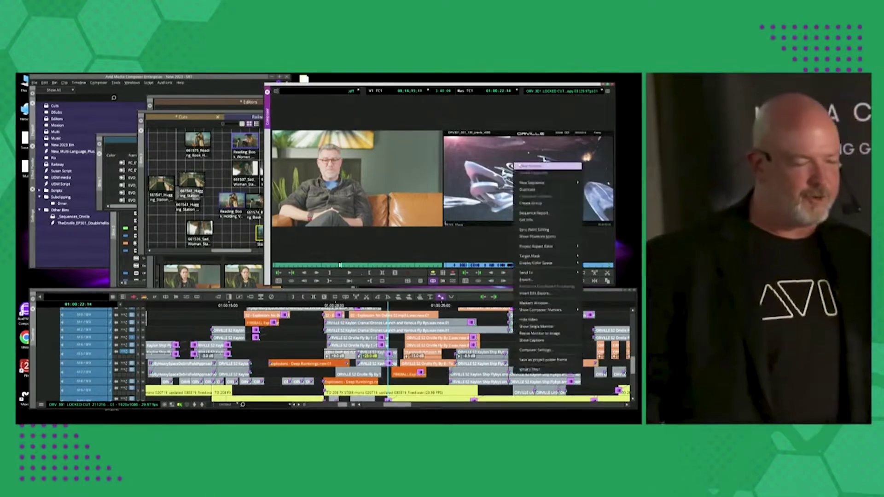
click(526, 279)
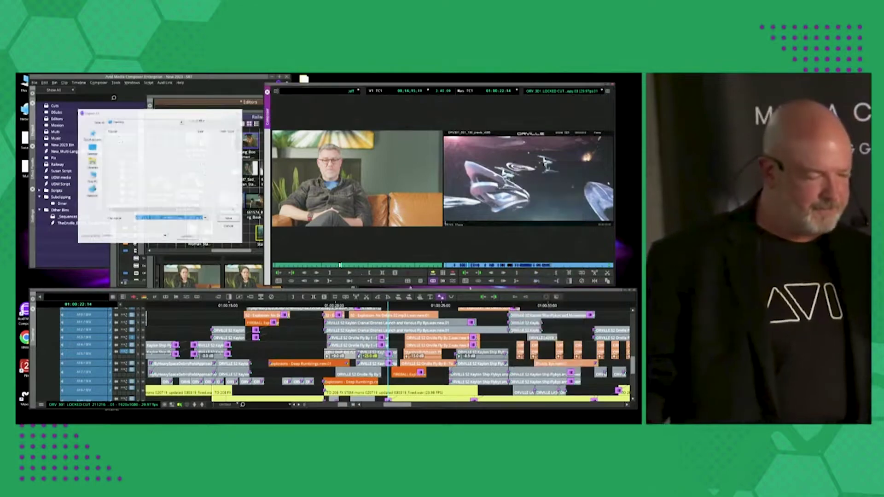
click(186, 237)
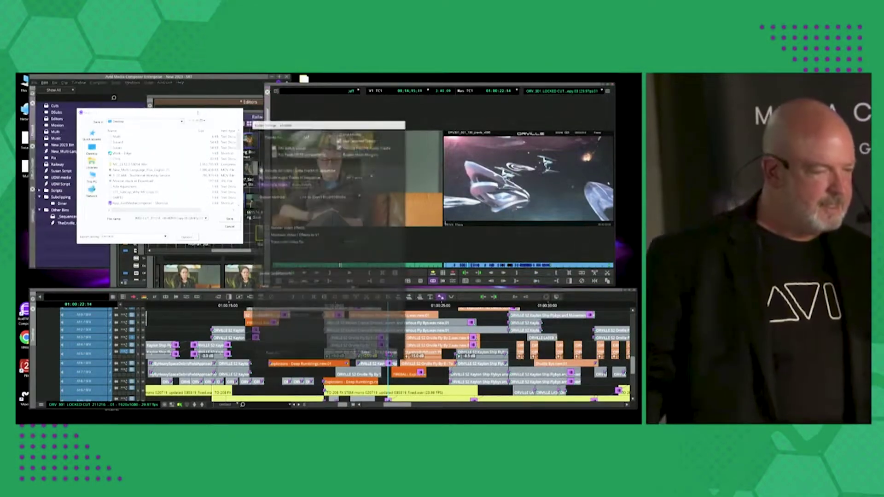
click(307, 135)
click(311, 147)
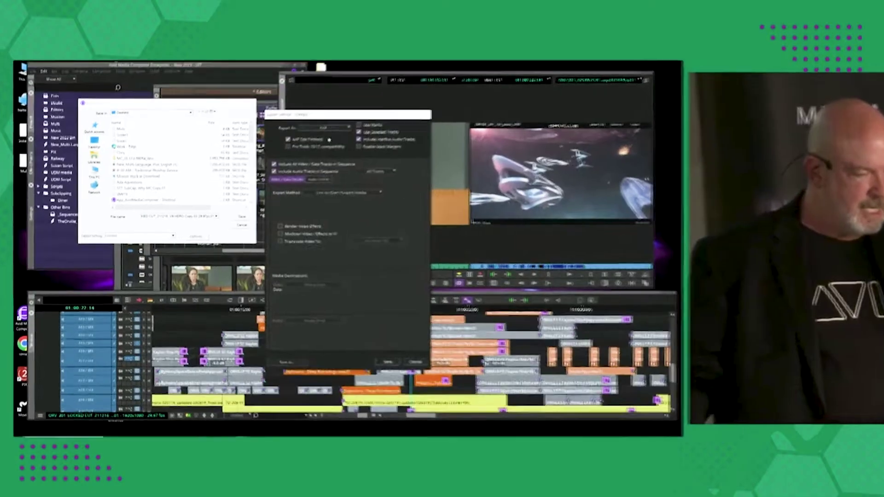
click(387, 362)
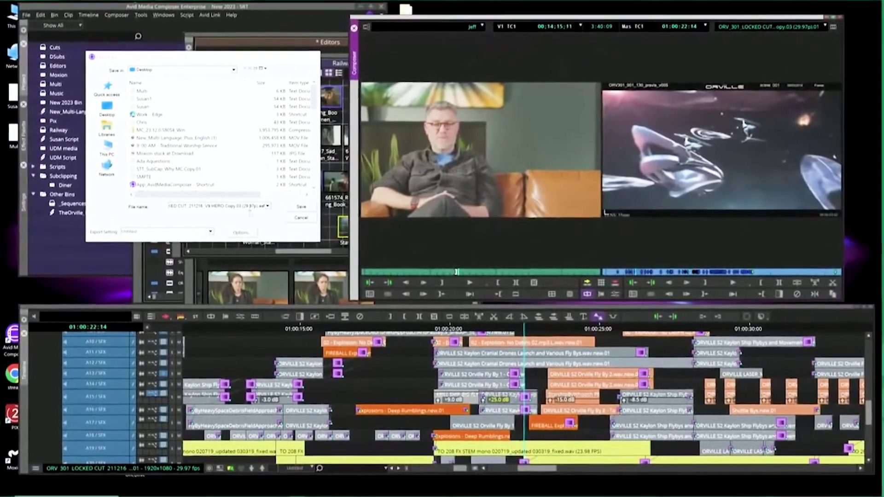
- Set the export format to Pro Tools Session and move its options dialog to the right
click(240, 232)
drag(399, 84, 399, 193)
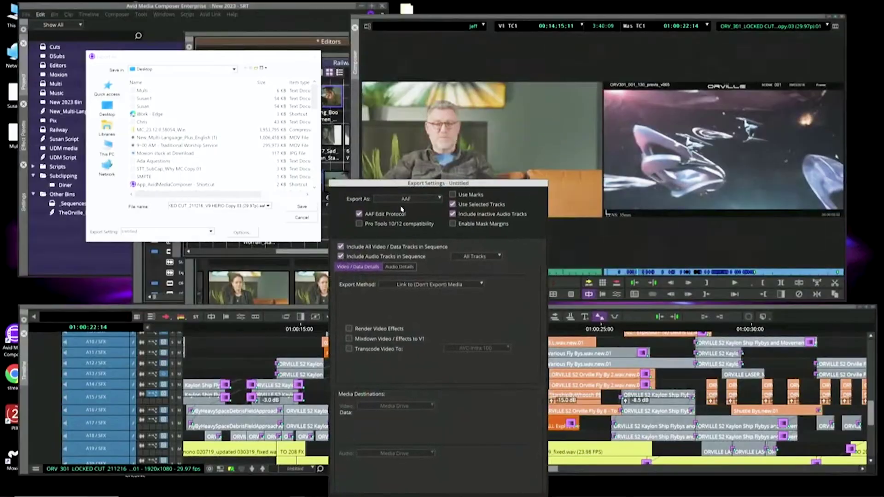
click(406, 198)
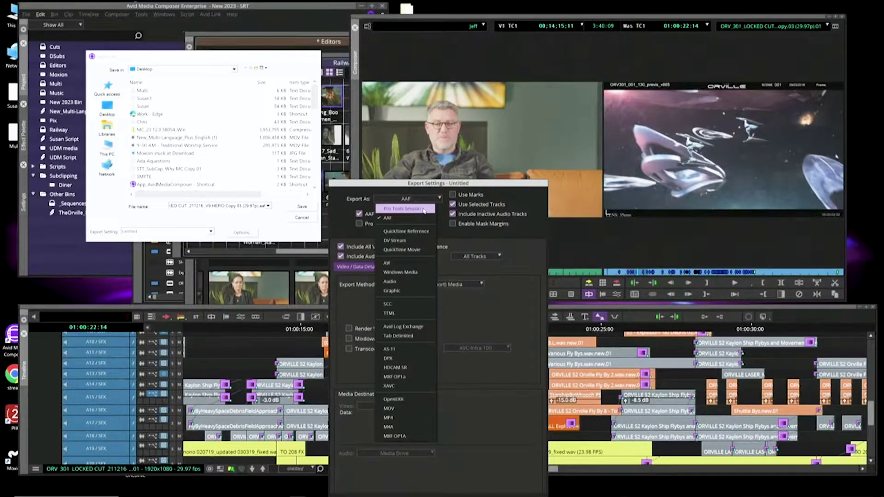
click(424, 210)
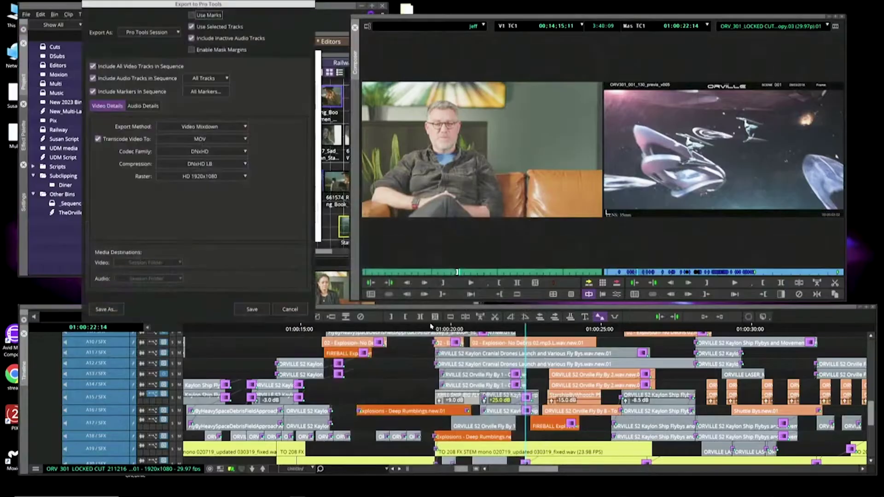
drag(273, 6, 629, 116)
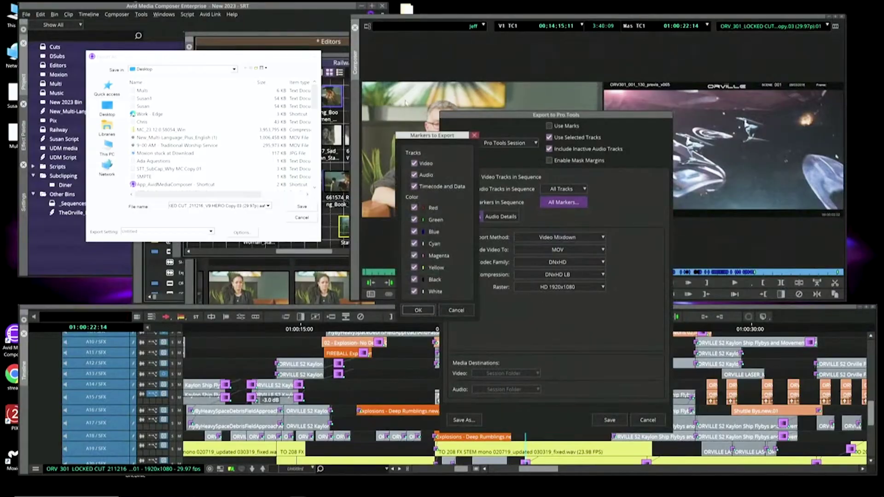
- Move the Markers to Export dialog aside to review its marker track and colour checkboxes
drag(441, 137, 573, 188)
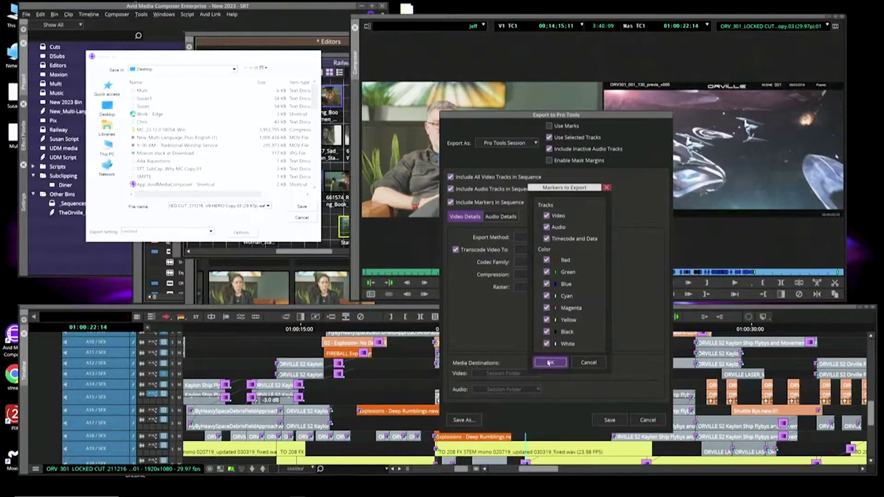
click(589, 362)
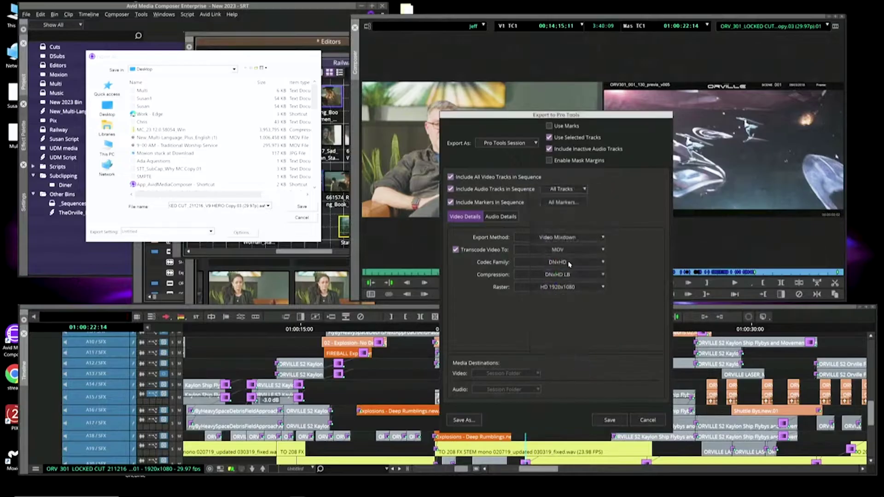
click(560, 238)
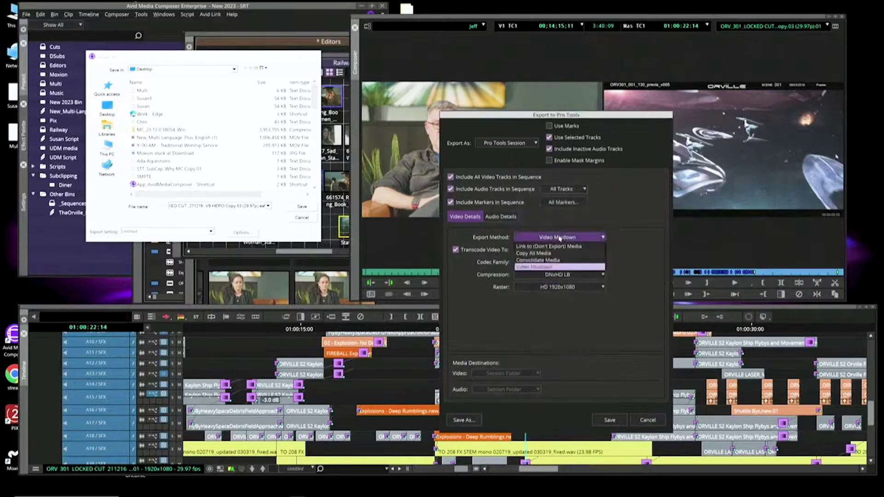
click(573, 267)
click(581, 251)
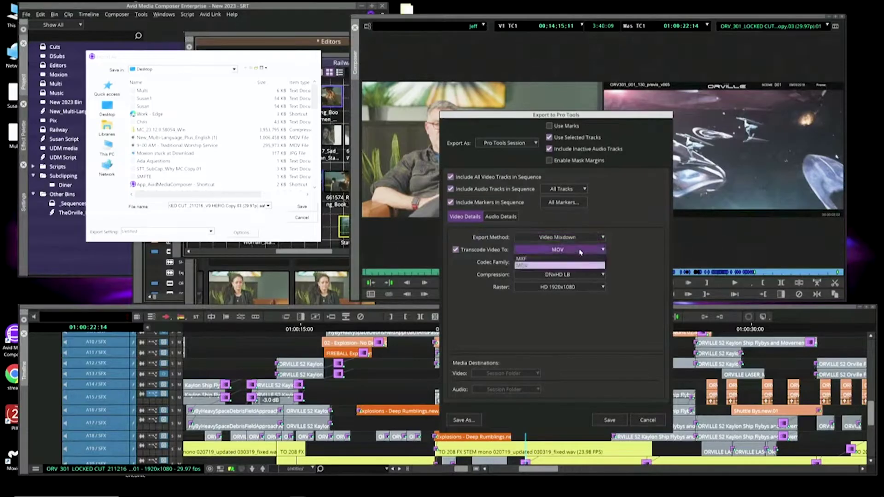
click(621, 263)
click(574, 263)
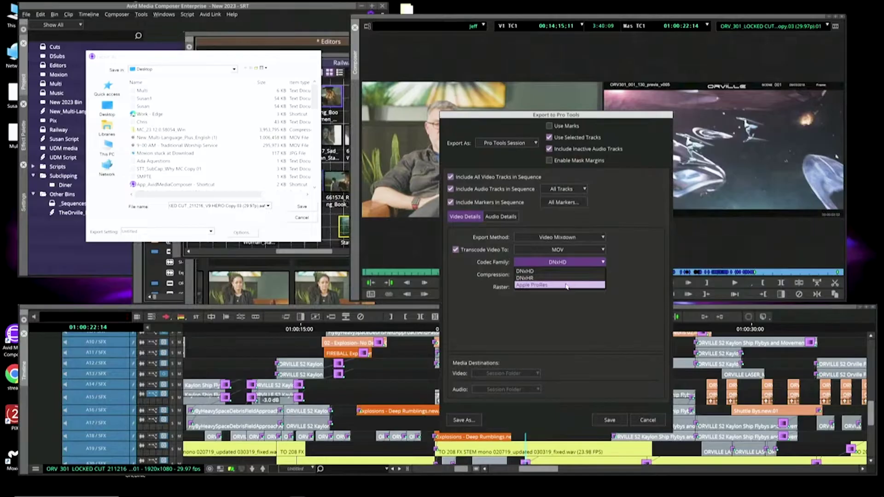
click(574, 294)
click(570, 275)
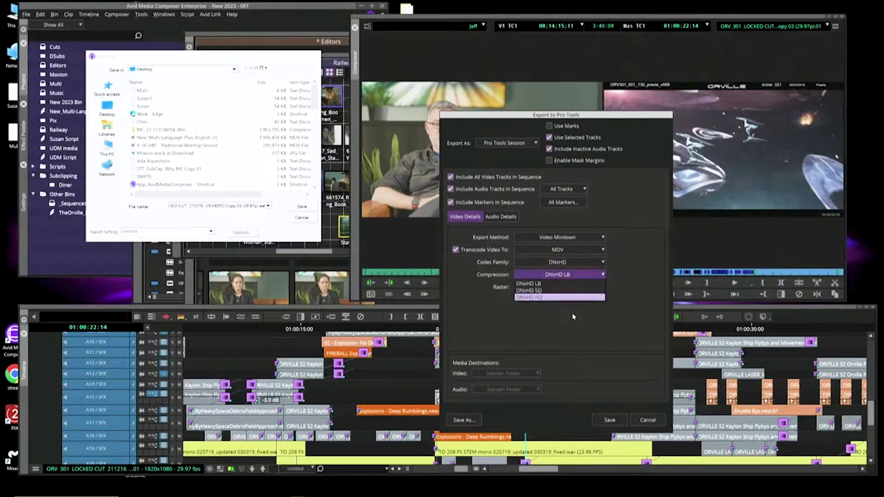
click(494, 324)
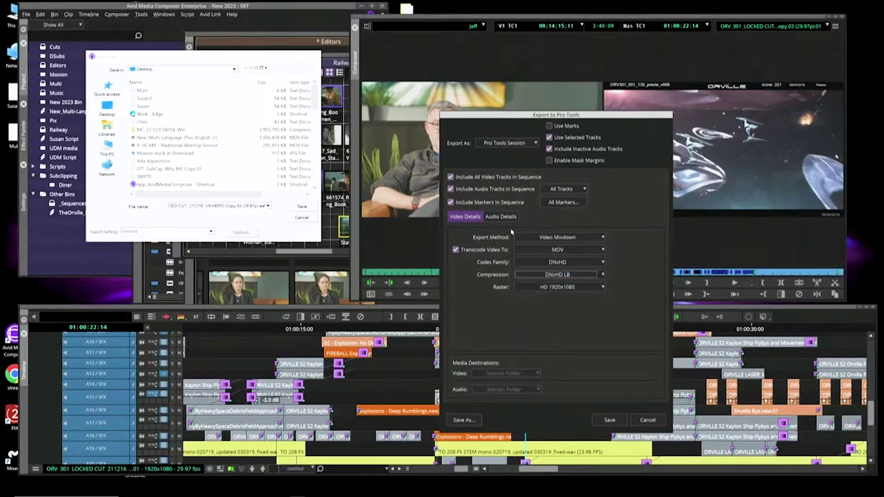
- In Audio Details, keep Copy All Media as the audio export method
click(501, 216)
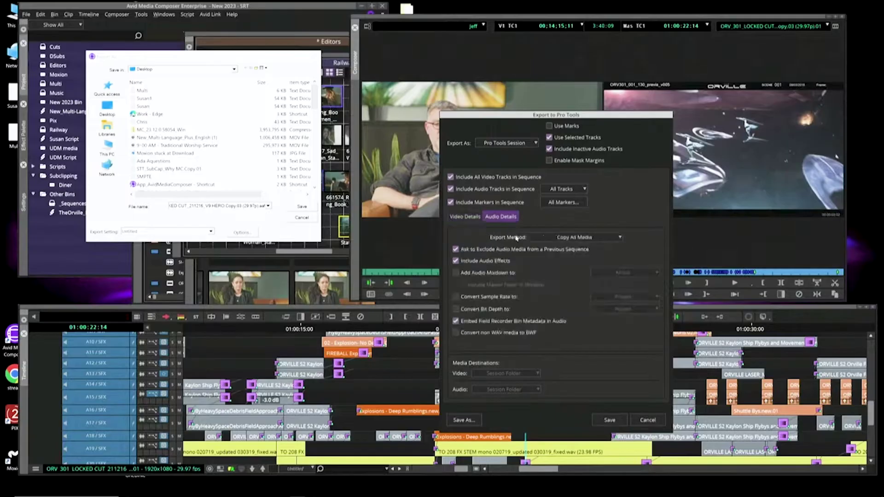
click(600, 240)
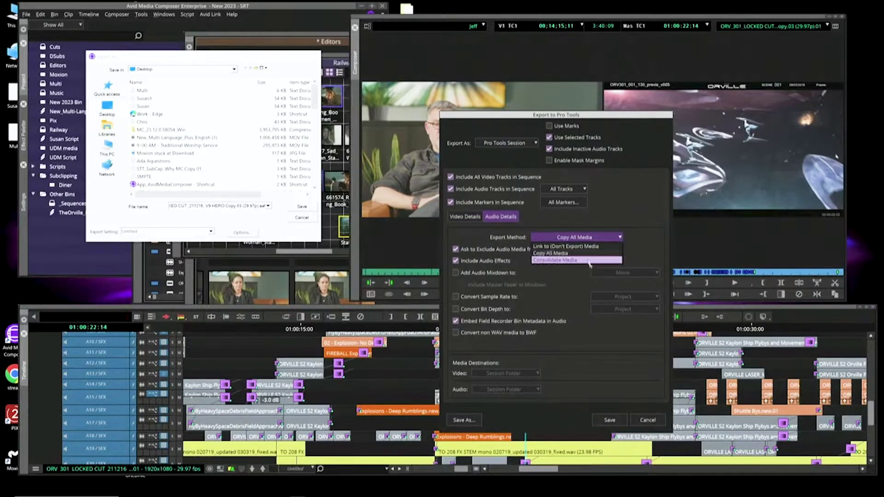
click(584, 254)
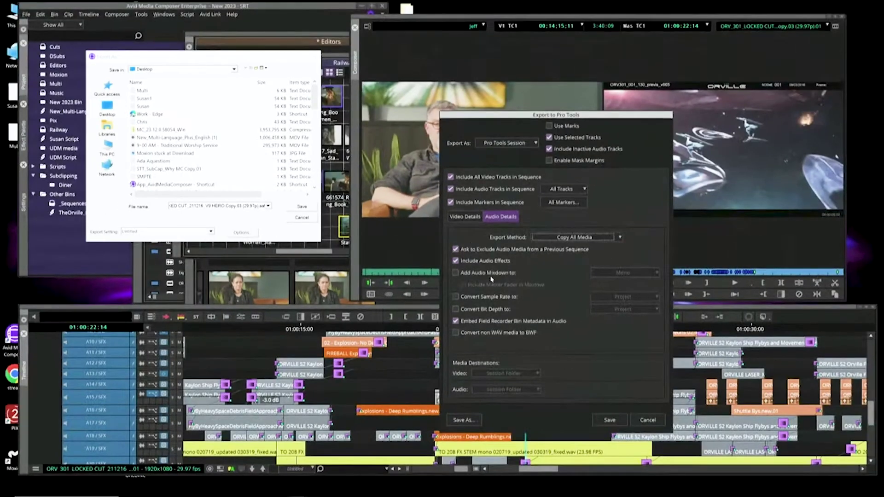
- Add an audio mixdown using the Multi-Mix Tool and open the Multi-Mix Tool window
click(467, 302)
click(642, 272)
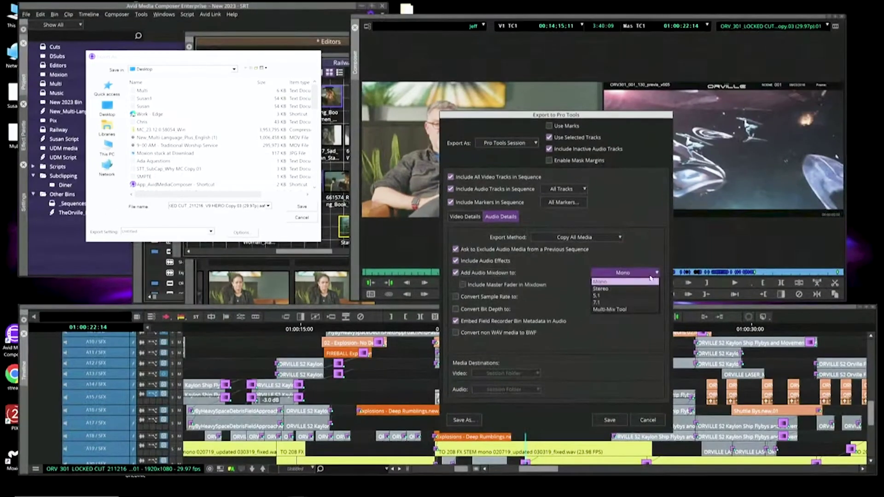
click(640, 276)
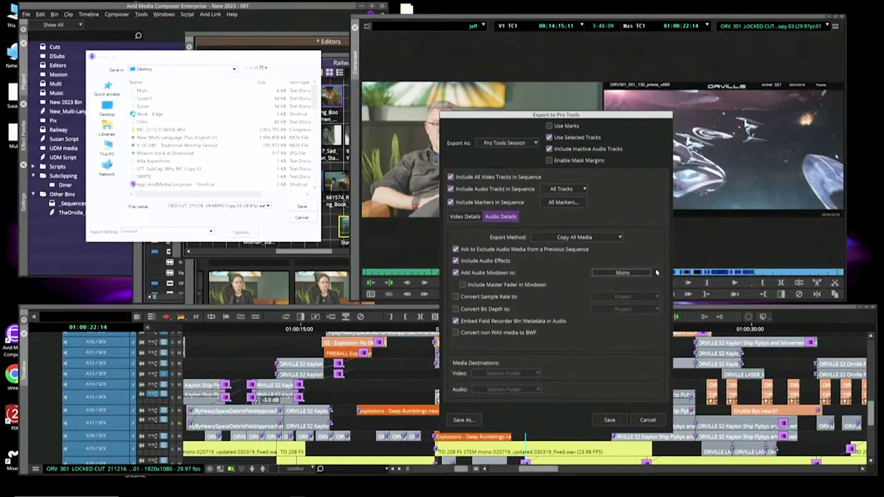
click(658, 273)
click(645, 313)
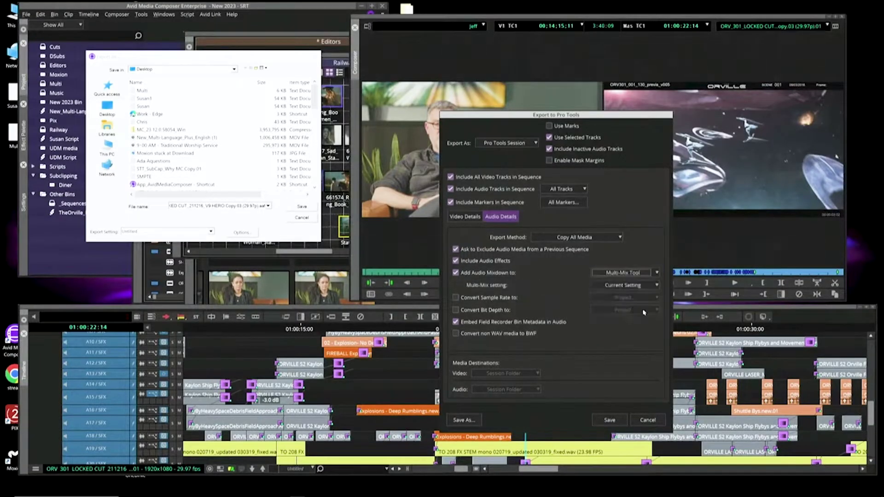
click(636, 287)
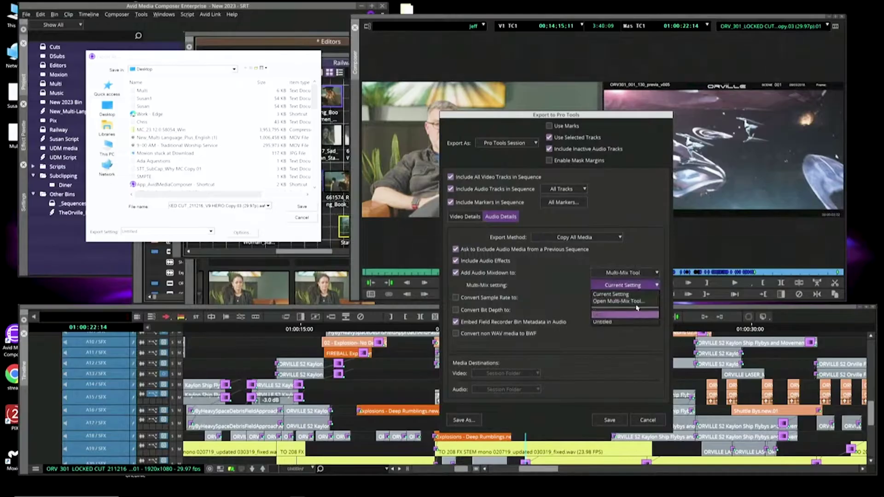
click(637, 301)
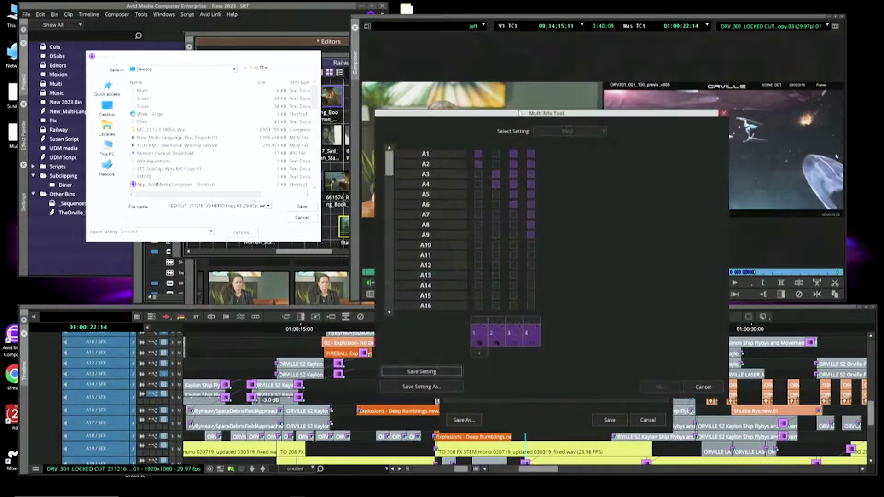
- Add a fifth mix fed by tracks A1–A4 and set it to Surround 5.1
drag(519, 112, 425, 114)
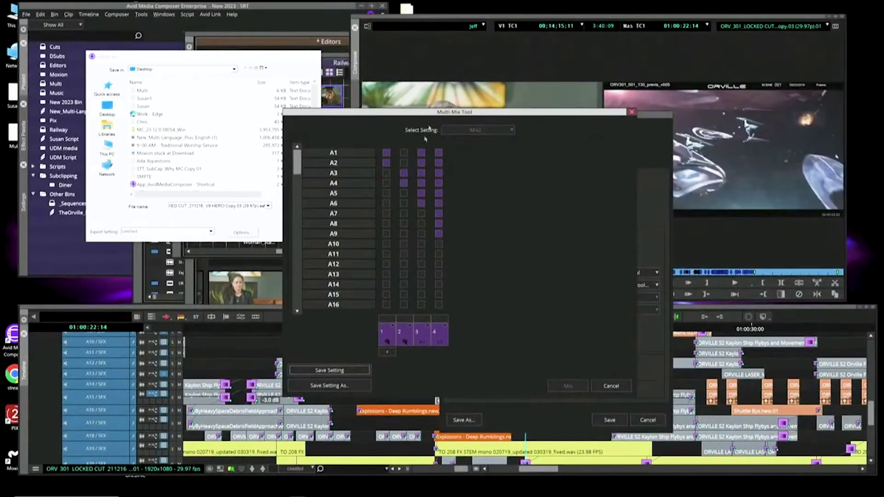
click(387, 352)
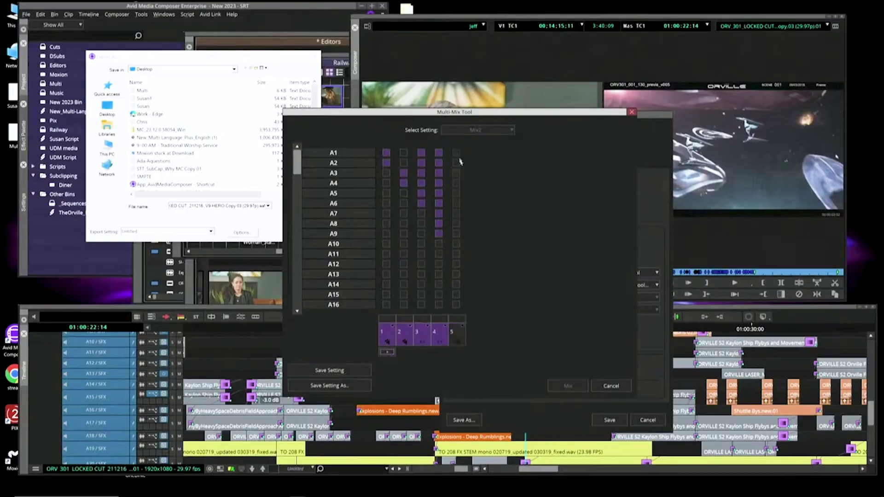
click(455, 152)
click(456, 163)
click(456, 173)
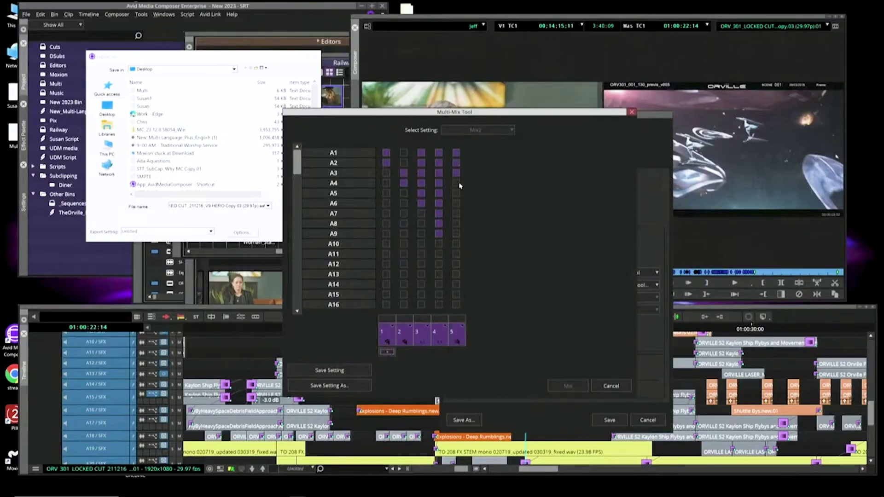
click(458, 184)
right_click(461, 331)
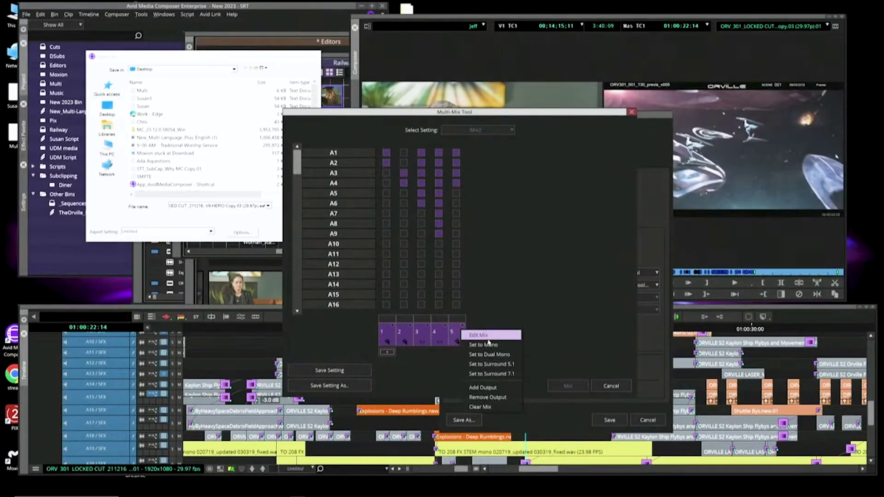
click(491, 363)
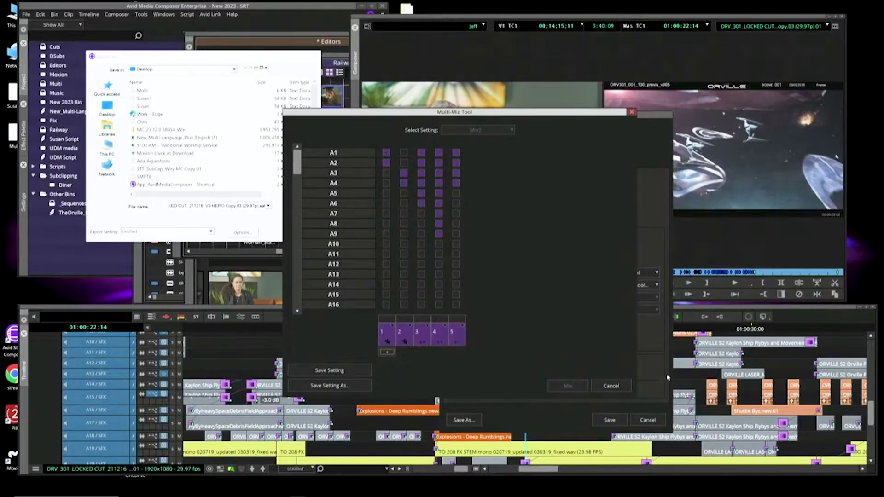
- Discard the Multi-Mix Tool changes and cancel the Export to Pro Tools options
click(611, 385)
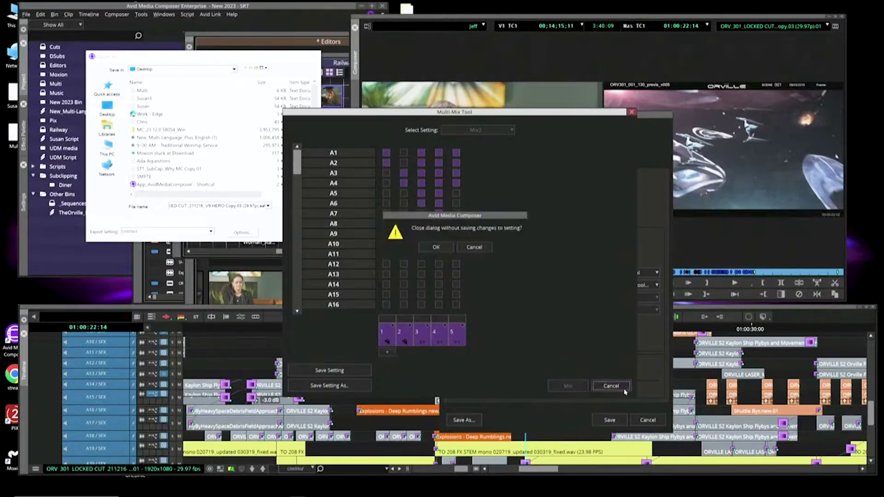
click(447, 249)
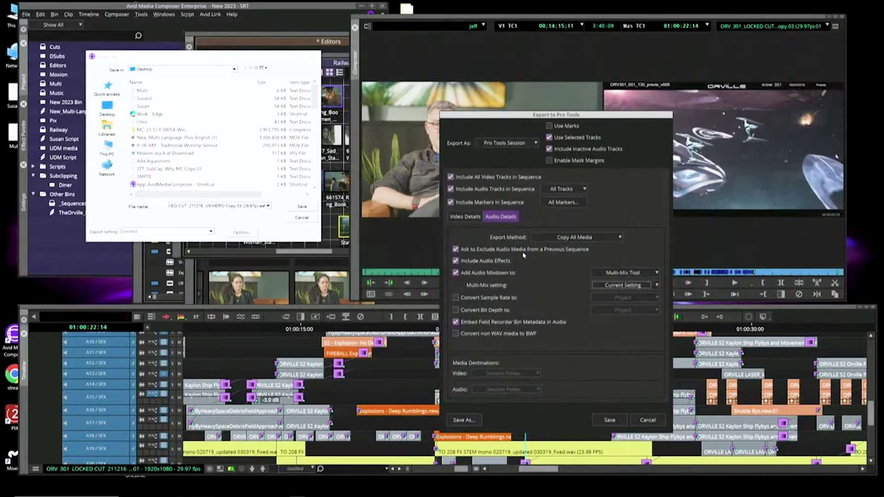
click(659, 421)
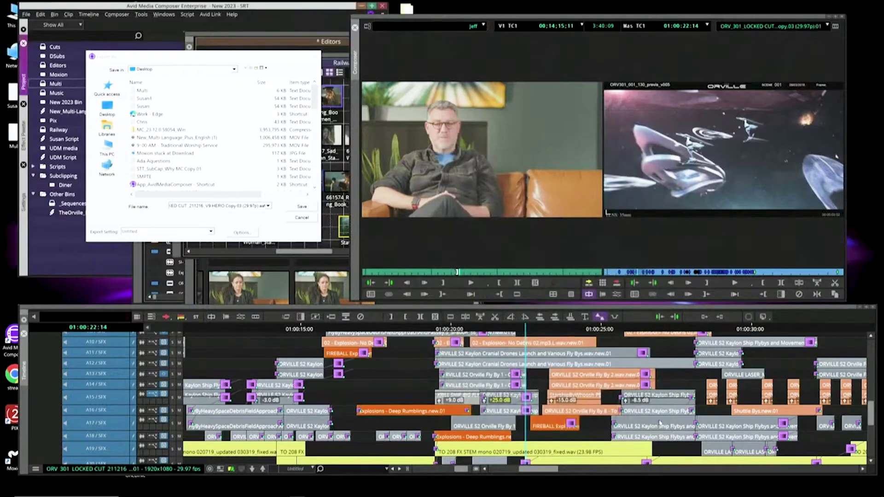